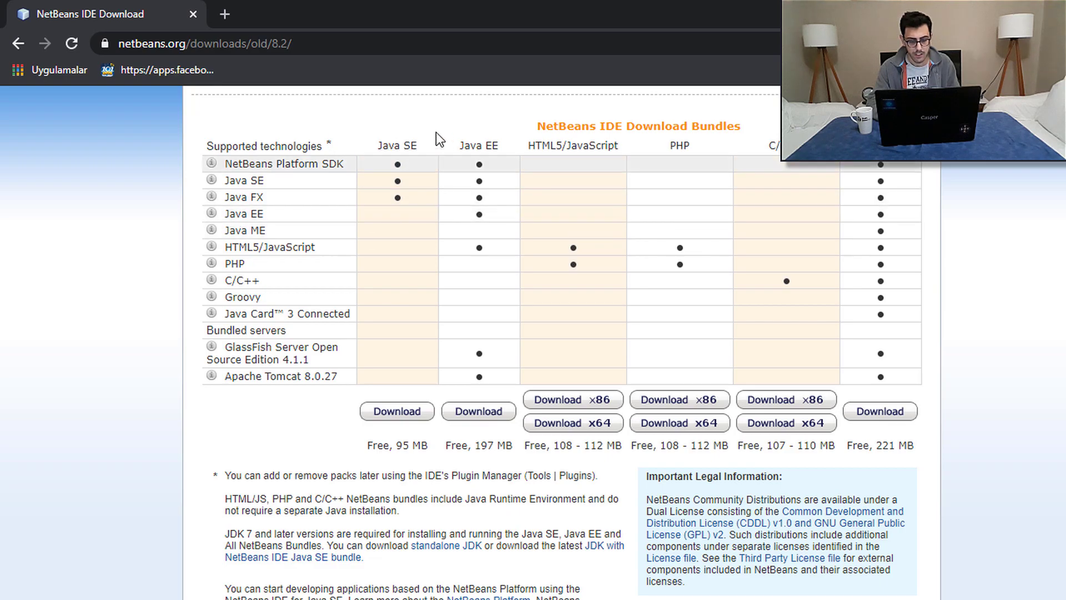
Download the Java SE bundle of NetBeans IDE 8.2
left_click(409, 418)
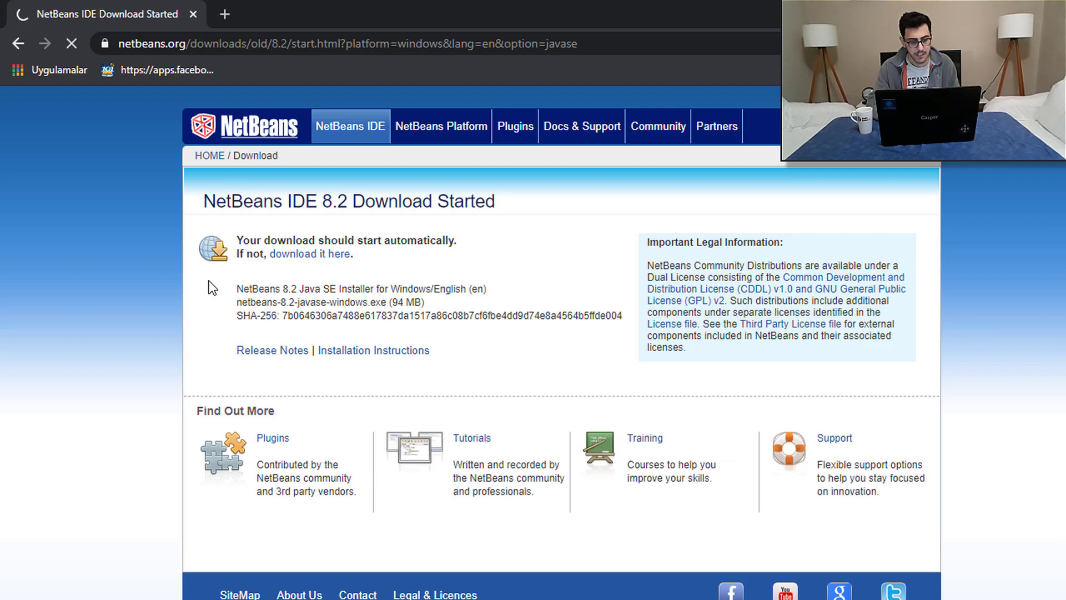
Search Google for "java jdk" in a new browser tab
left_click(226, 15)
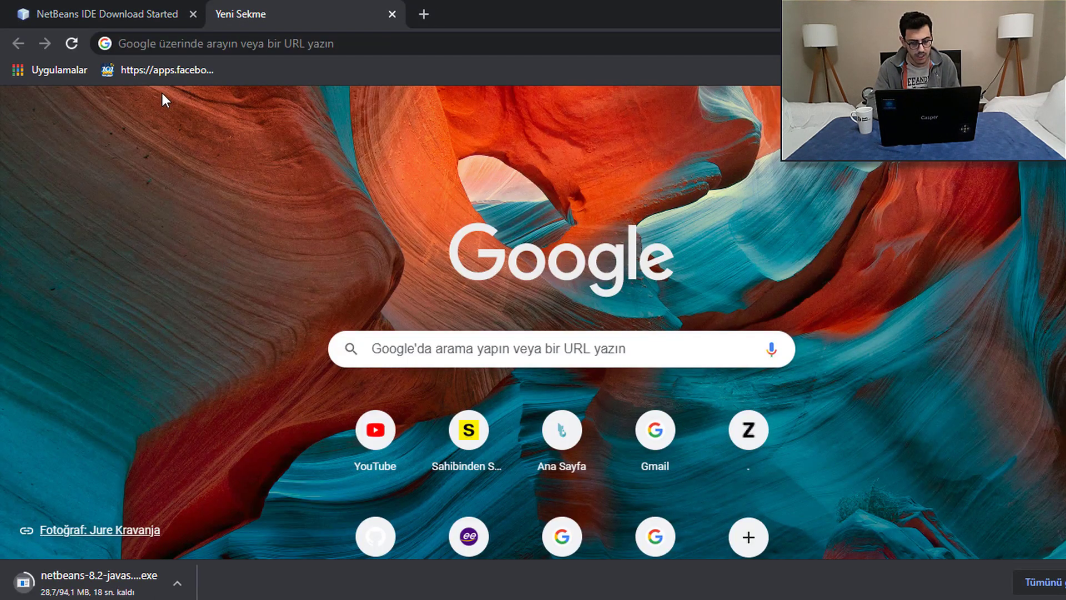
left_click(385, 350)
type("java")
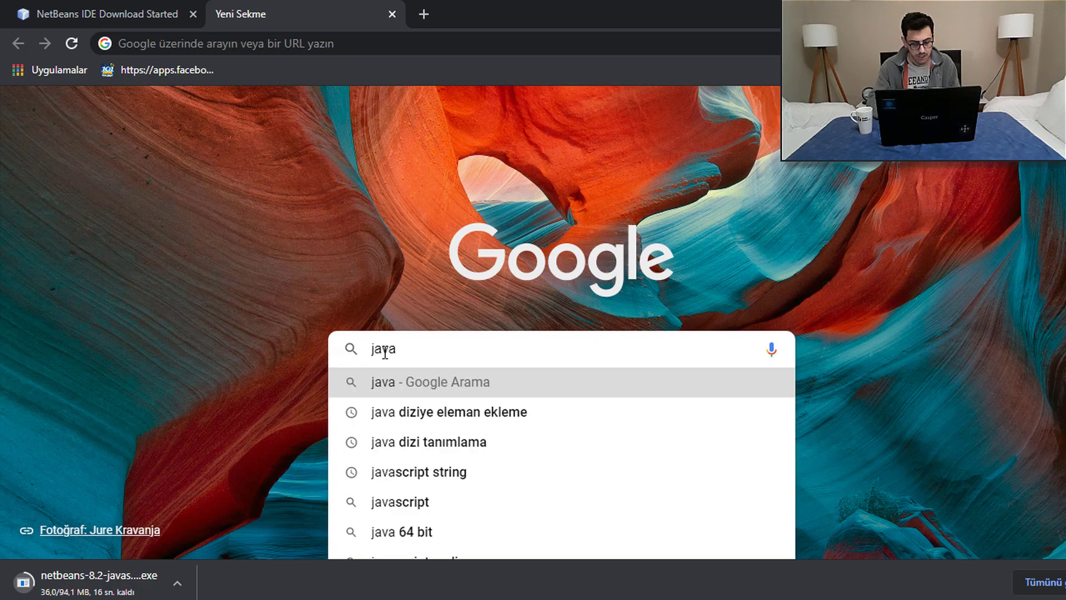
type(" jdk")
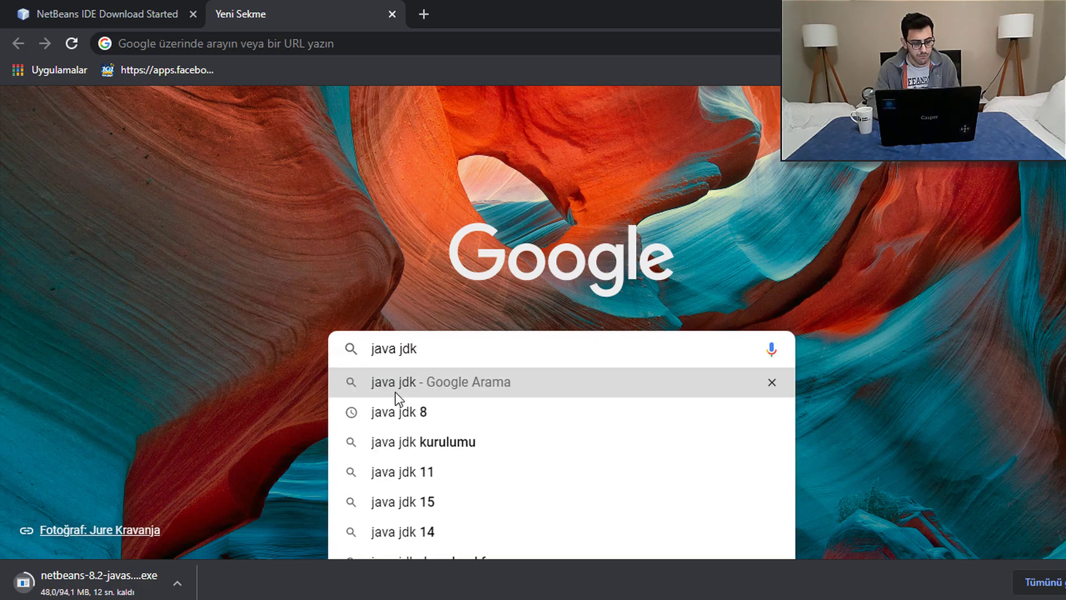
left_click(395, 392)
scroll(261, 328, "down", 2)
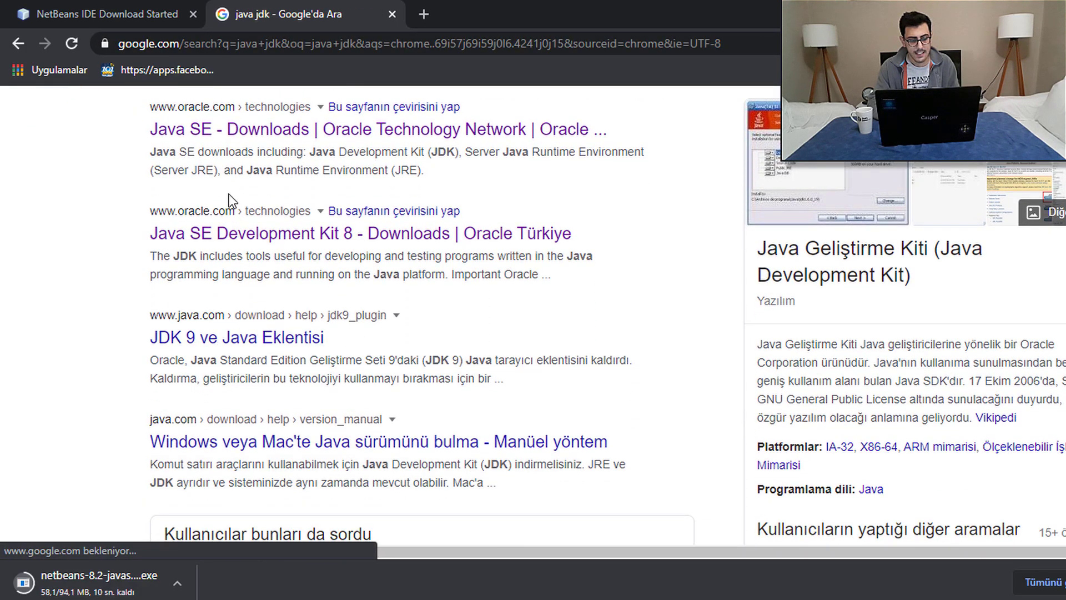
scroll(229, 197, "up", 1)
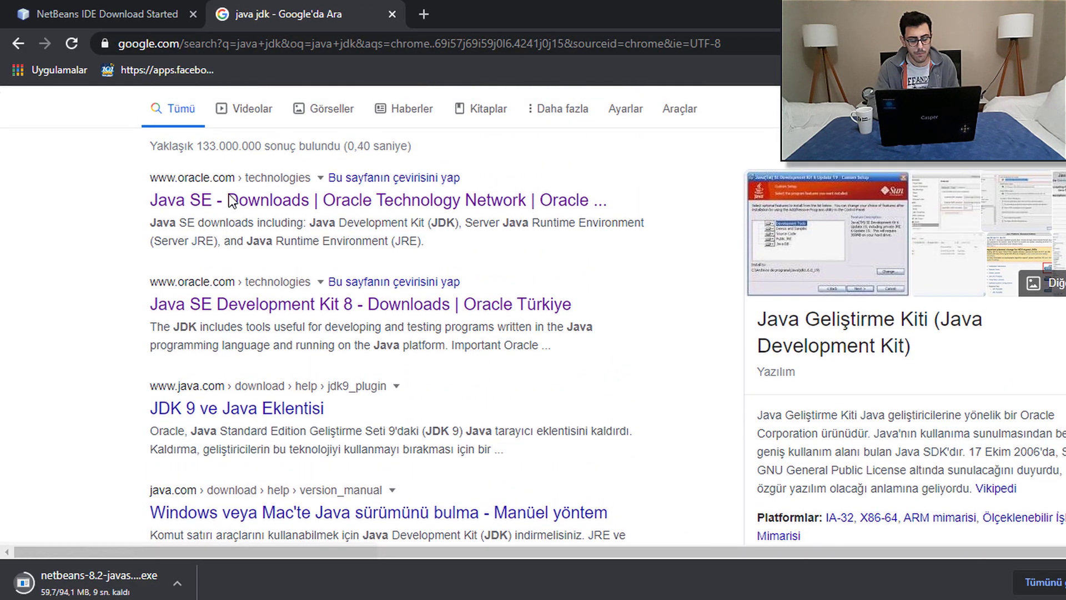
From Oracle's Java SE Development Kit 8 downloads page, request the Windows x64 installer jdk-8u271-windows-x64.exe and accept its license agreement
left_click(257, 313)
scroll(478, 352, "down", 10)
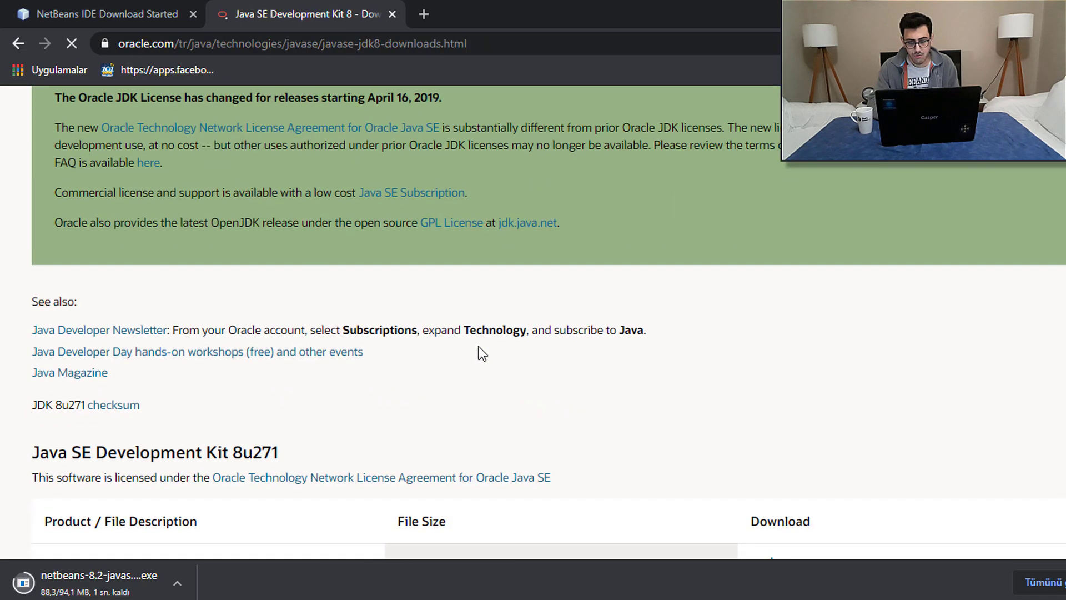
scroll(502, 301, "down", 4)
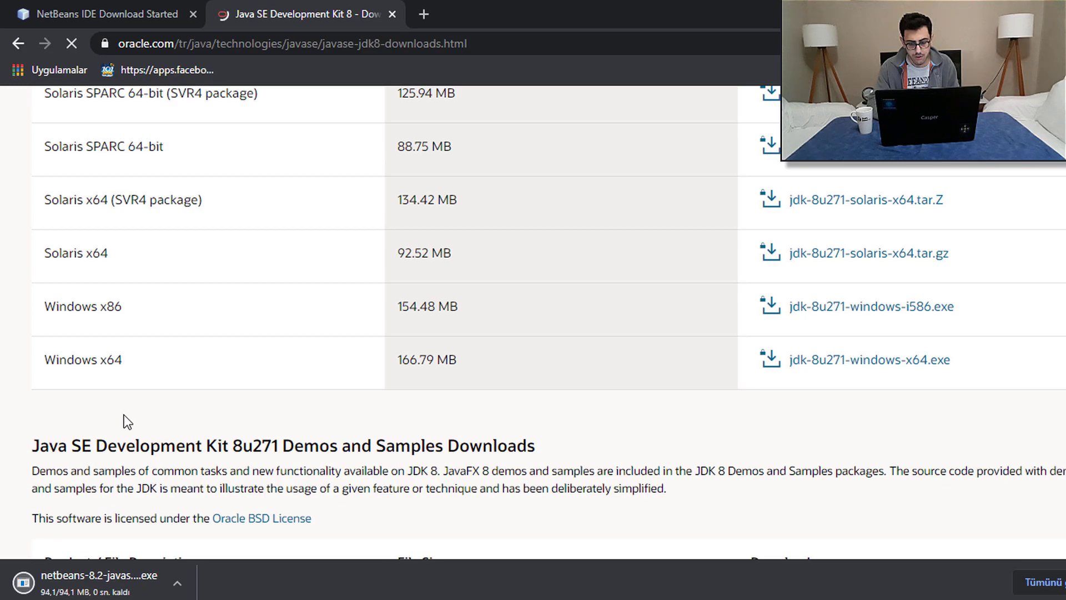
left_click(869, 359)
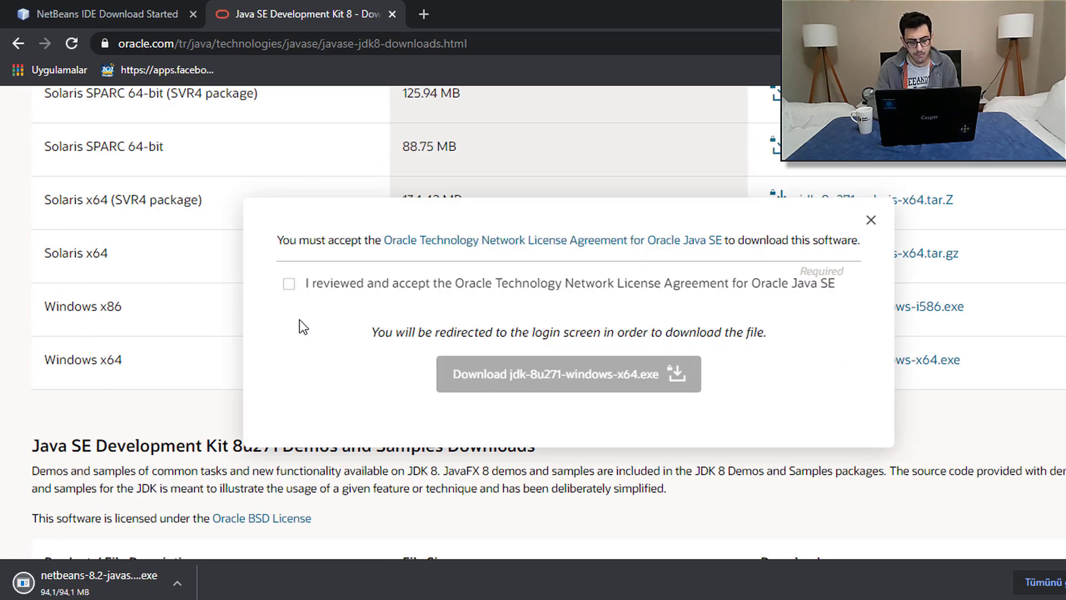
left_click(289, 284)
left_click(541, 379)
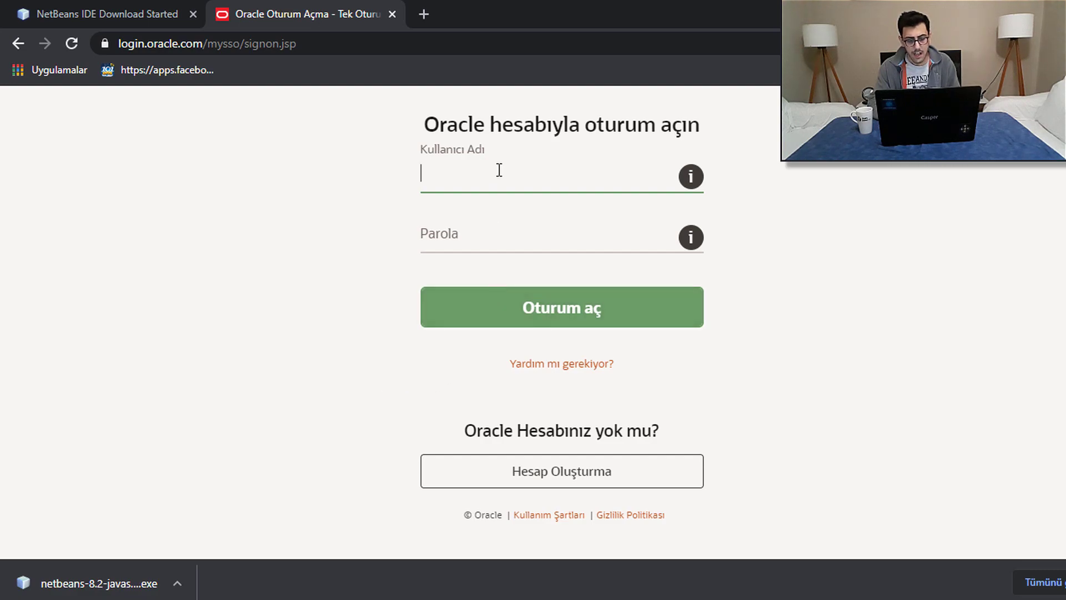
Sign in to the Oracle account with the saved username and password to start the JDK download
left_click(474, 179)
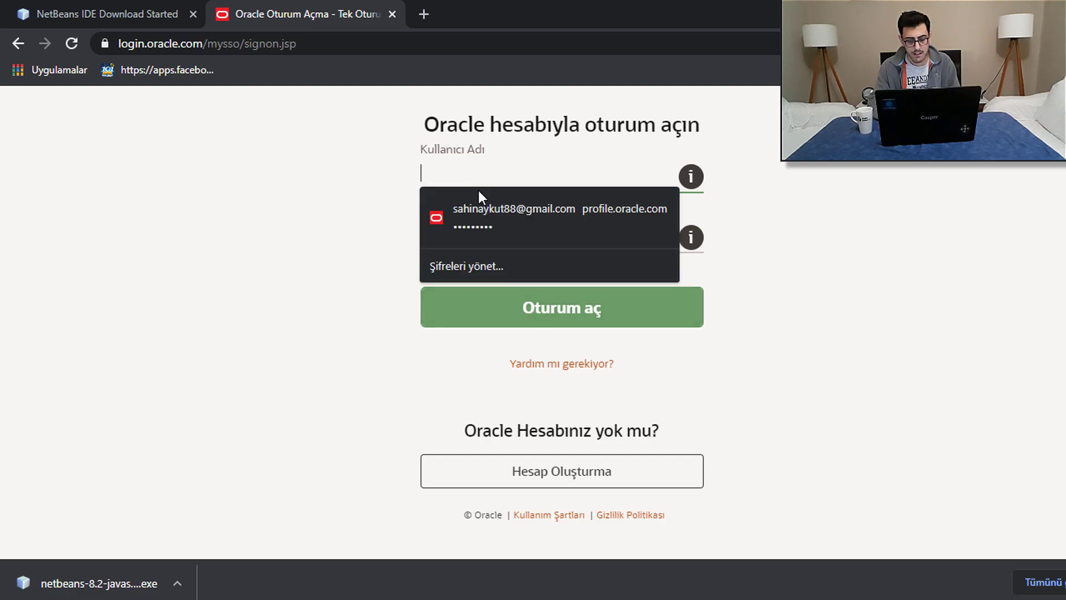
left_click(492, 215)
left_click(557, 309)
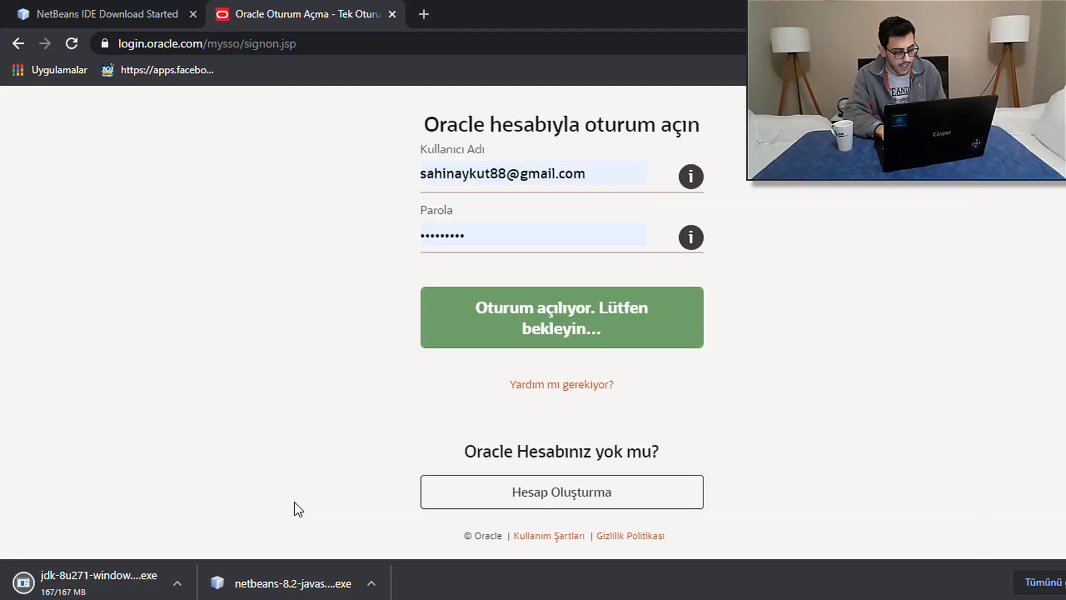
Run the downloaded JDK 8 Update 271 installer and complete setup with the default features and destination folders
left_click(112, 578)
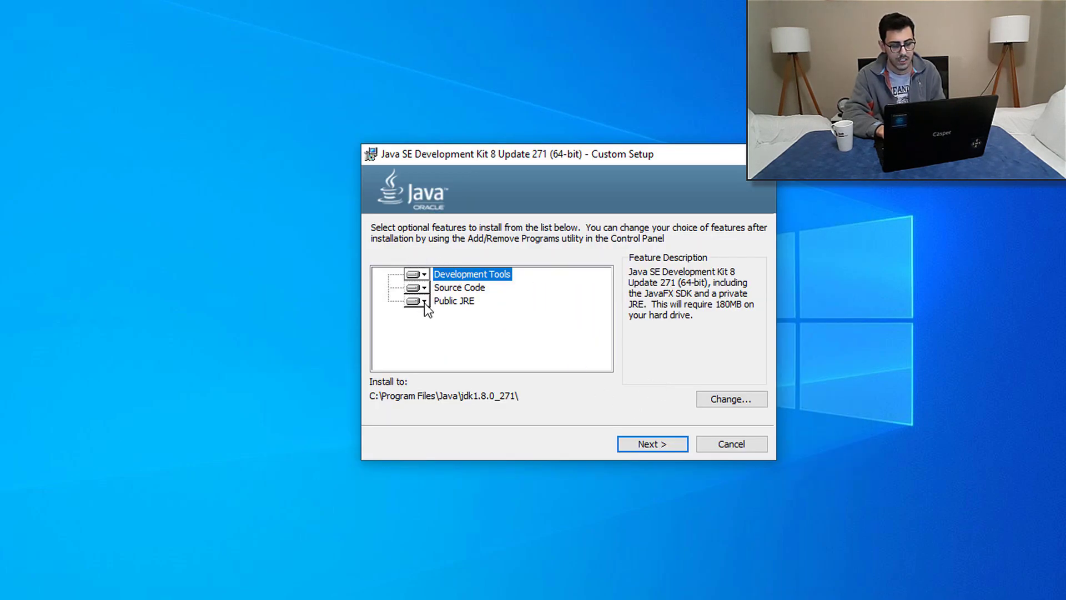
left_click(652, 444)
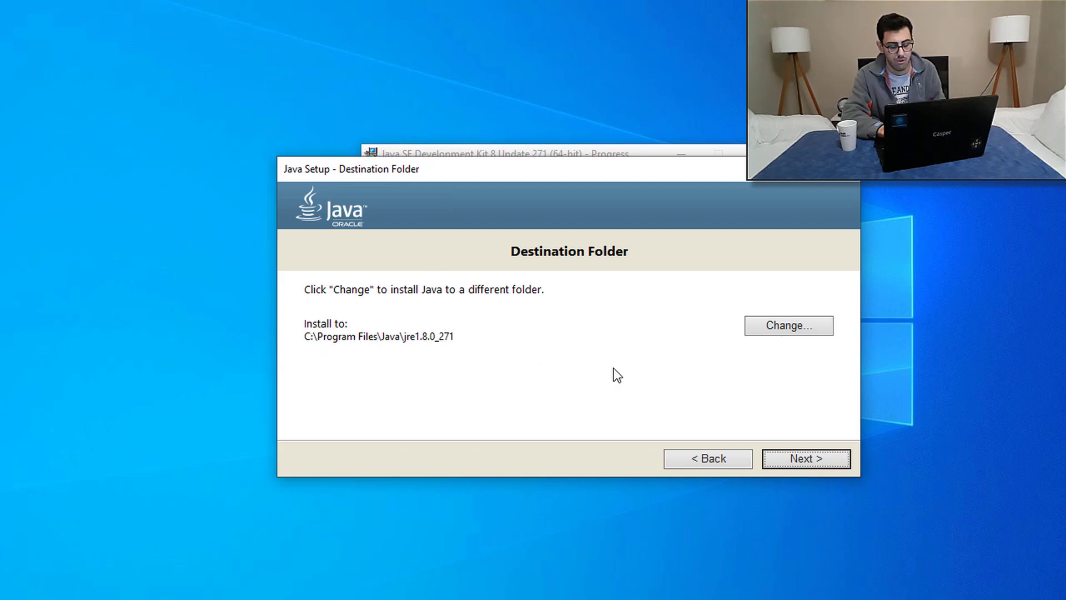
left_click(808, 458)
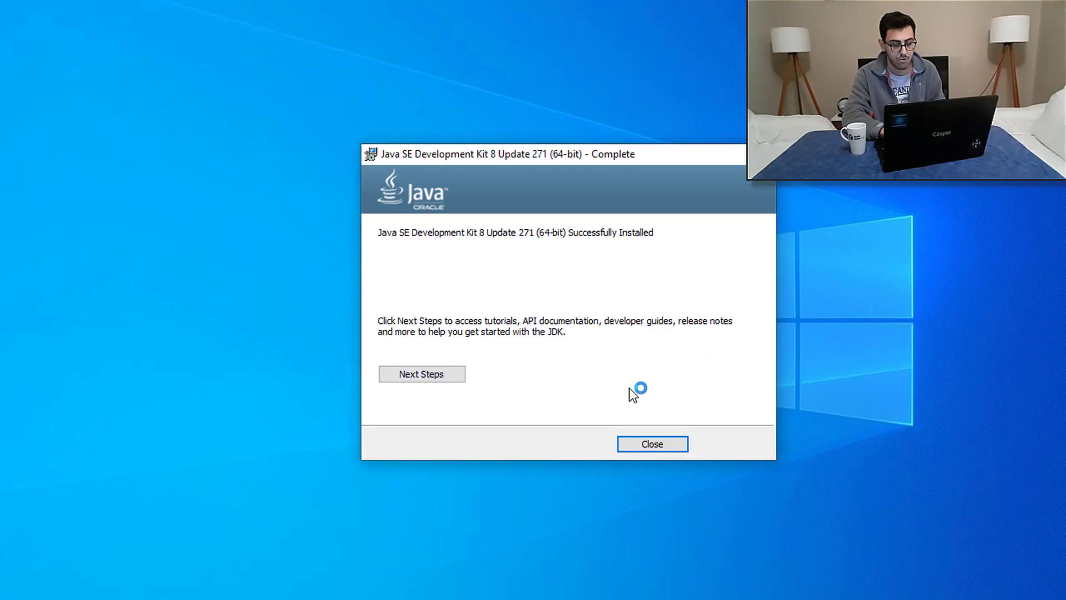
left_click(655, 444)
Install NetBeans IDE 8.2 with the default folder and JDK, accepting the license and opting out of anonymous usage data
key("alt+Tab")
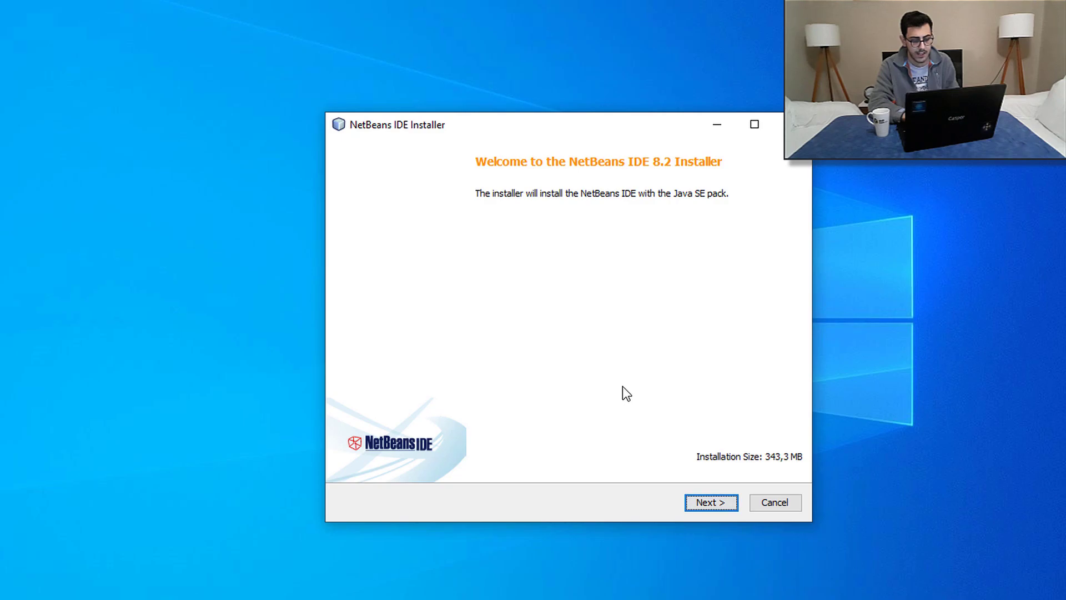
left_click(701, 503)
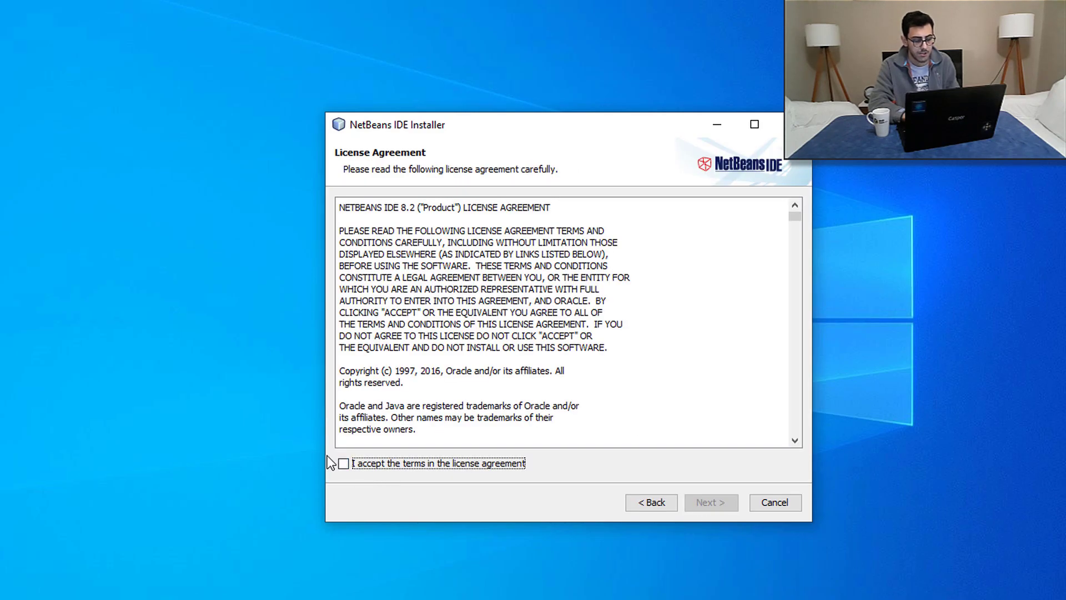
left_click(348, 467)
left_click(718, 500)
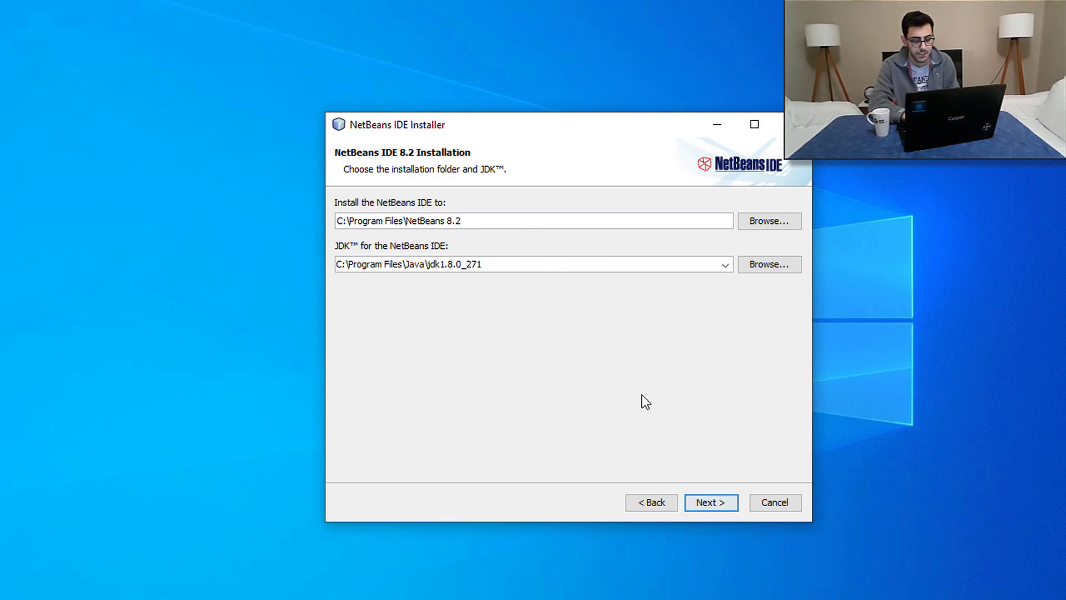
left_click(721, 502)
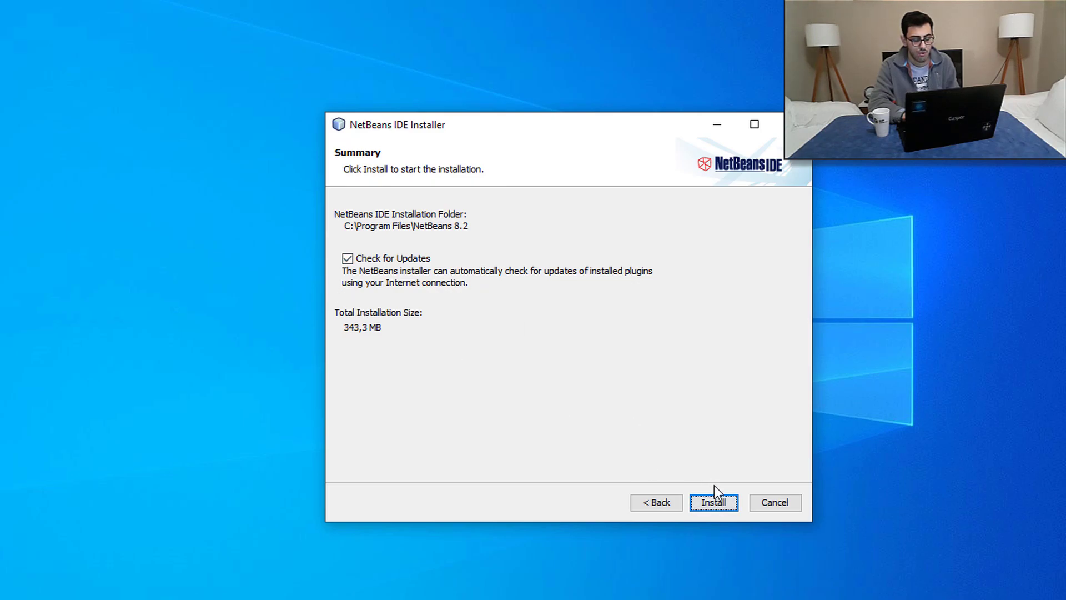
left_click(719, 503)
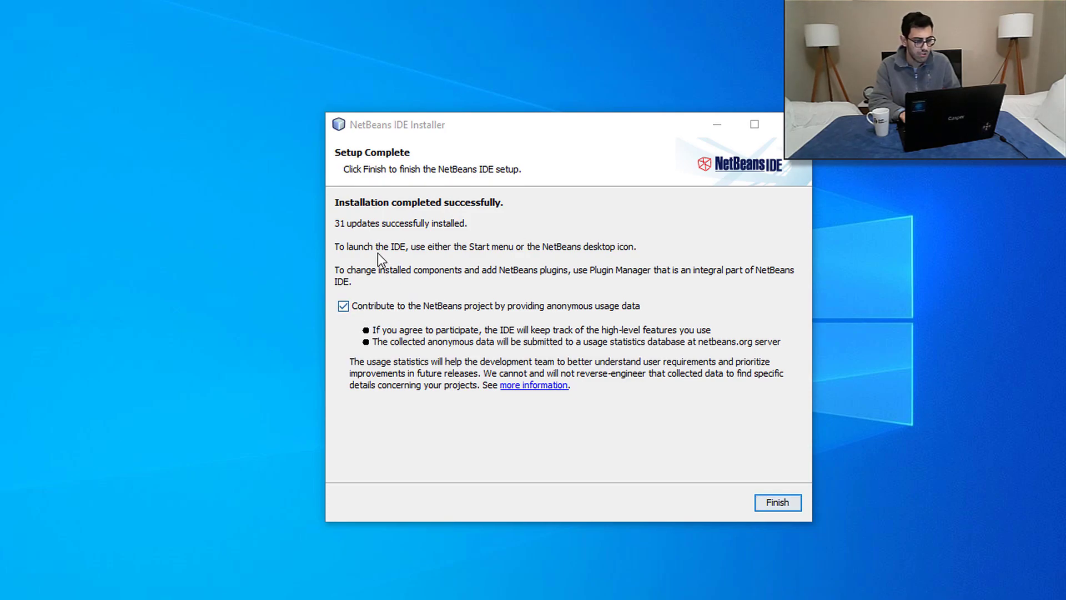
left_click(343, 307)
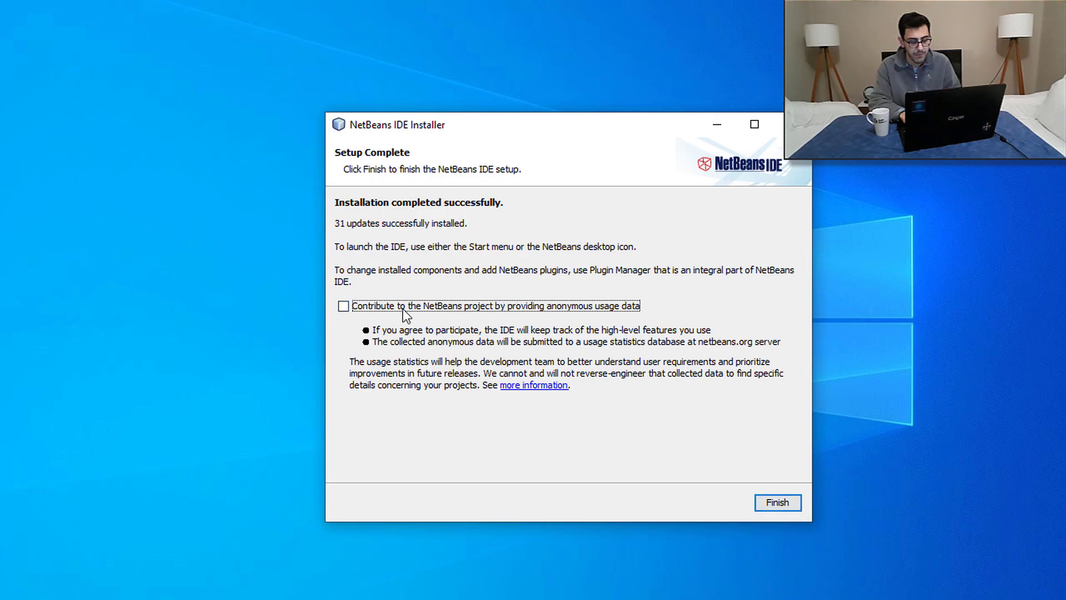
left_click(778, 502)
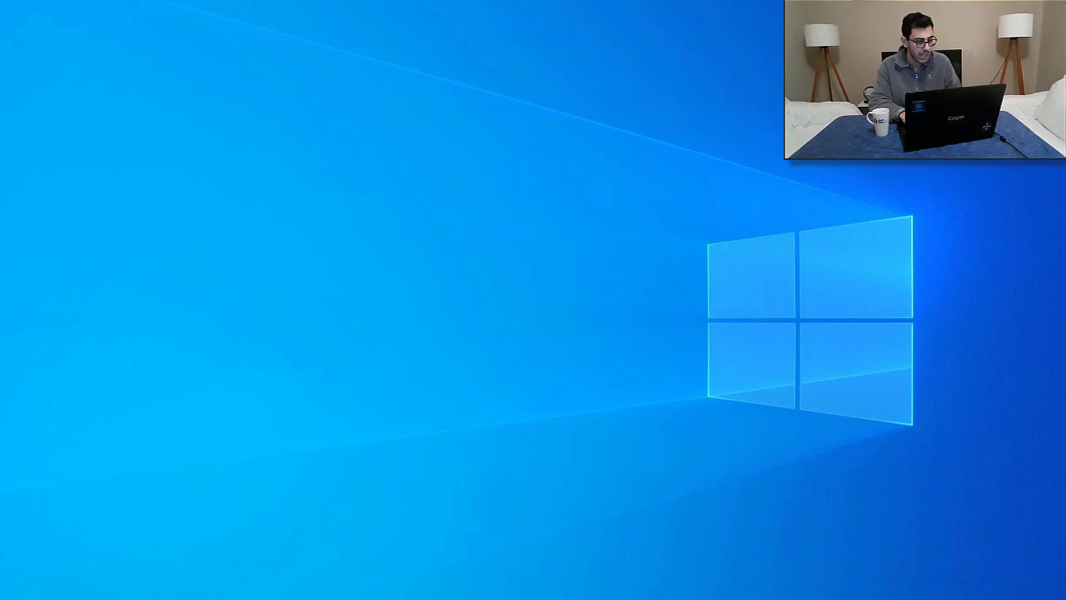
Find NetBeans IDE 8.2 by searching Windows for "netbe" and launch it
left_click(17, 596)
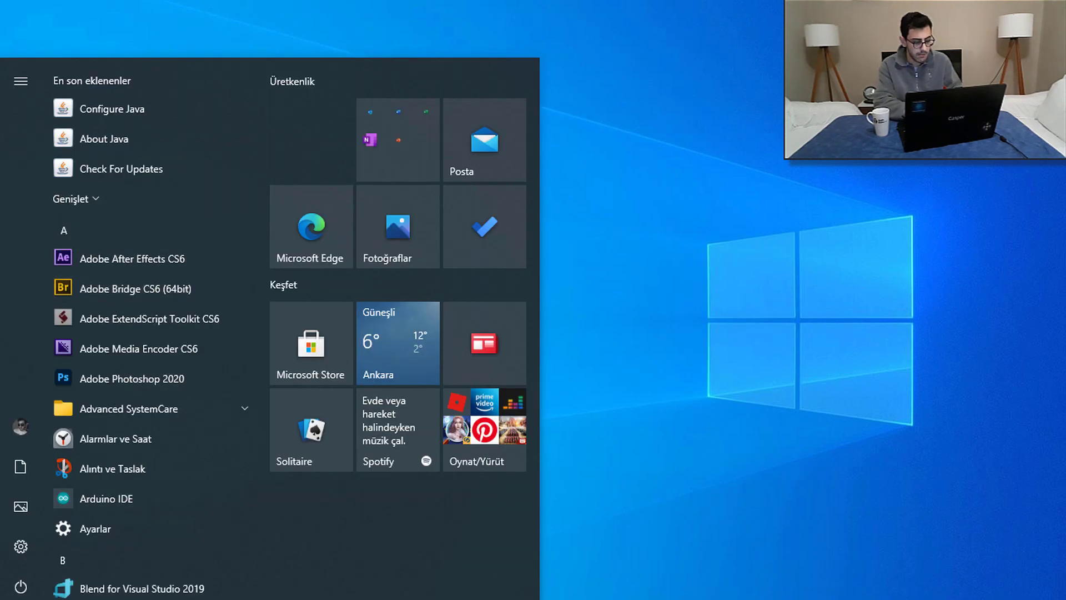
type("netbe")
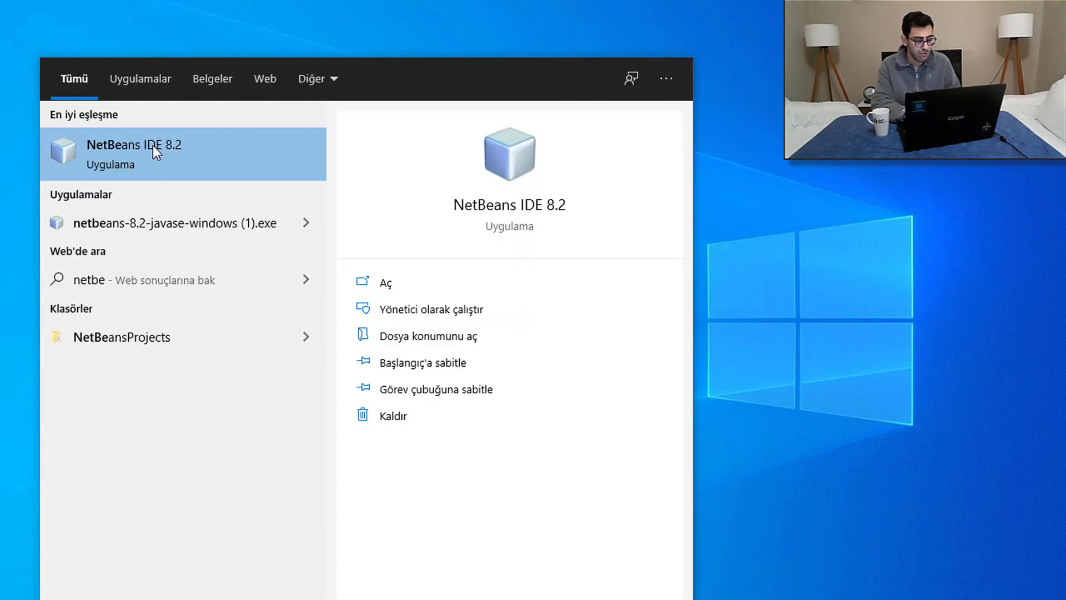
left_click(152, 164)
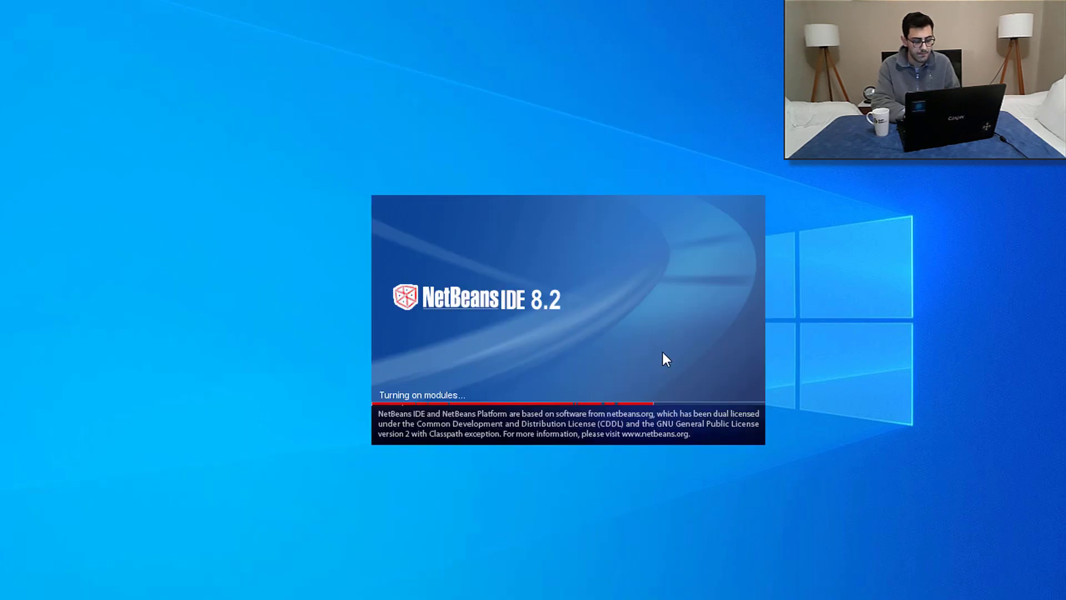